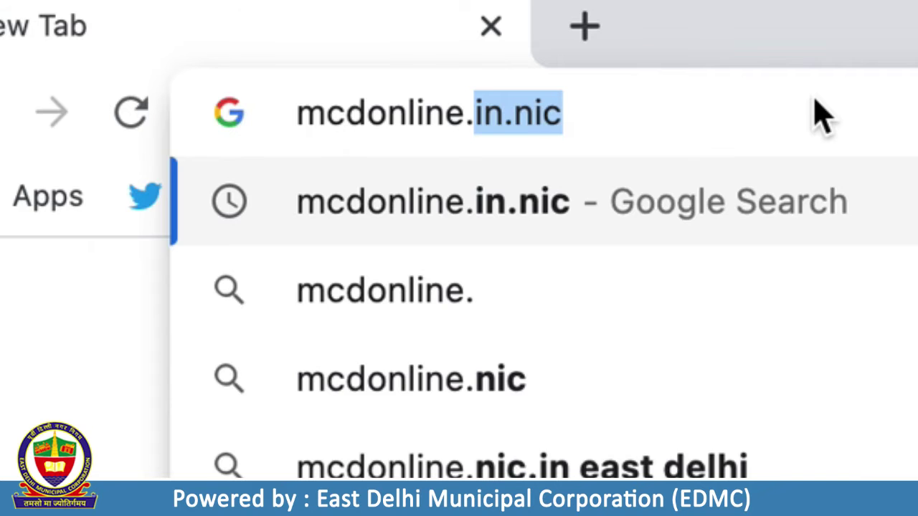
Step: Load mcdonline.nic.in and open East Delhi's Online Services citizen login page
{"action": "type", "text": ".in"}
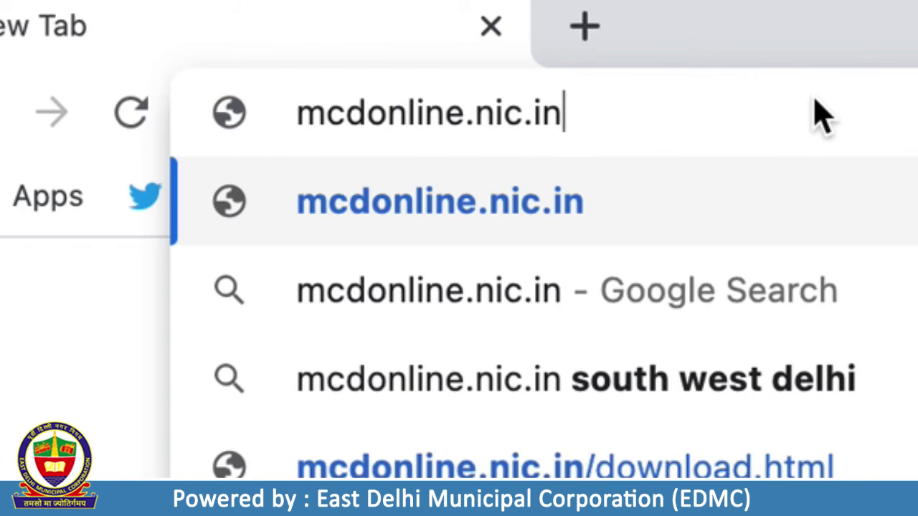
{"action": "key", "text": "Return"}
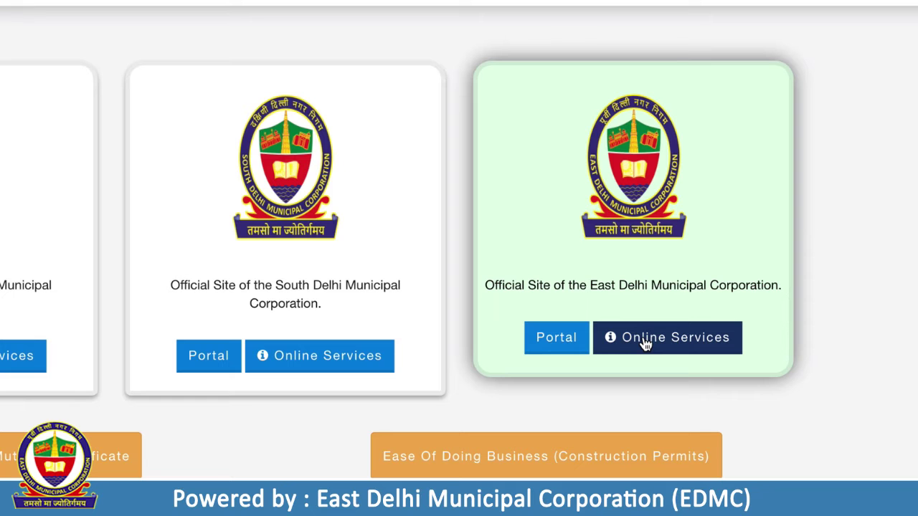
{"action": "left_click", "coordinate": [644, 345]}
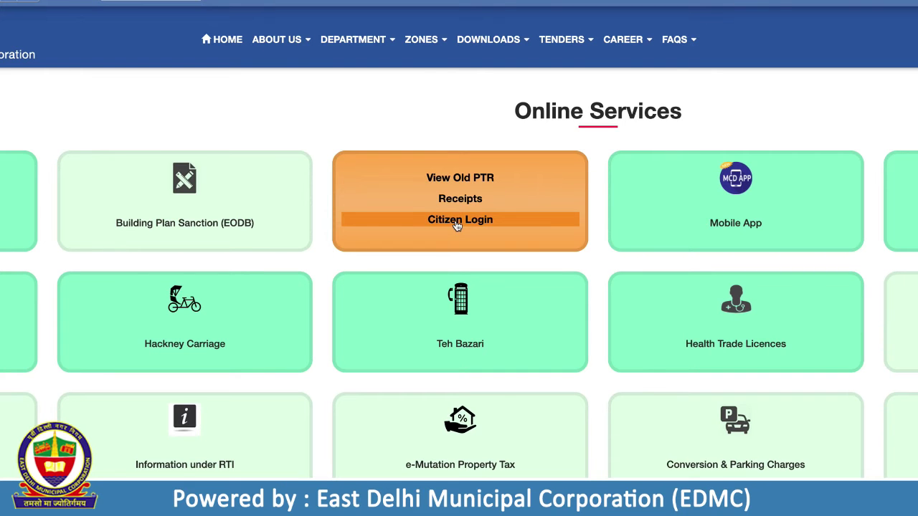
{"action": "left_click", "coordinate": [457, 225]}
Step: Attempt a citizen login with the registered mobile number and OTP, then open new-user sign-up
{"action": "left_click", "coordinate": [366, 208]}
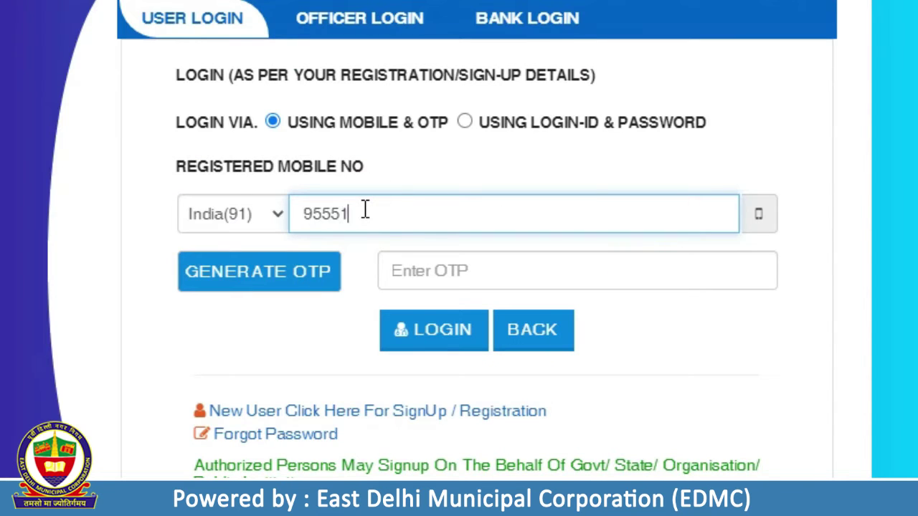
{"action": "left_click", "coordinate": [426, 270]}
{"action": "type", "text": "•••"}
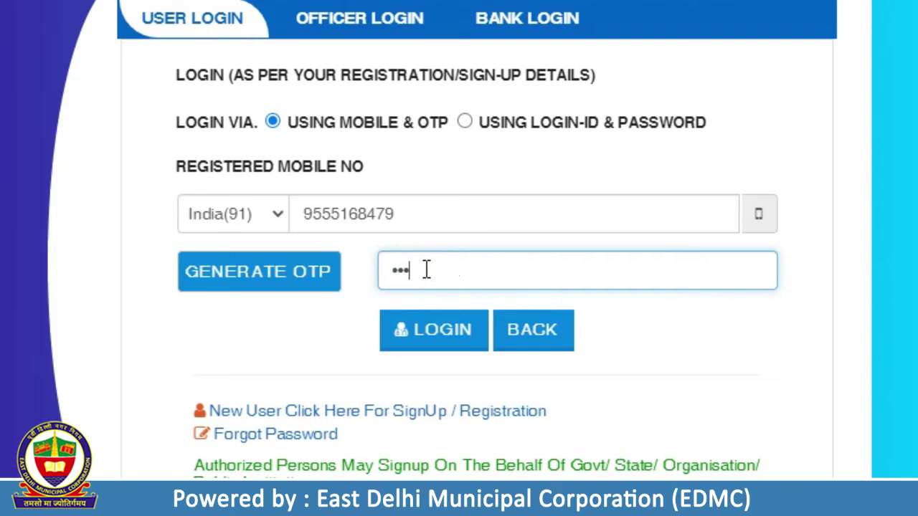
{"action": "type", "text": "•••"}
{"action": "left_click", "coordinate": [451, 344]}
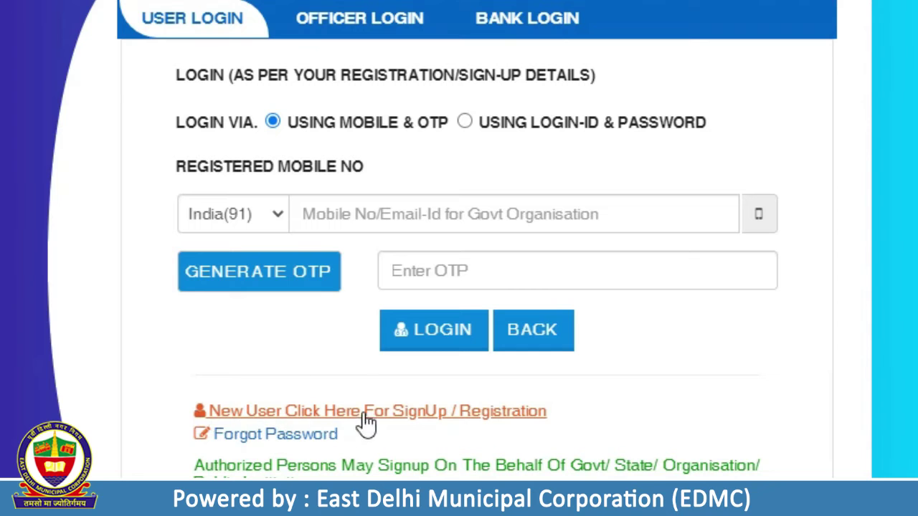
{"action": "left_click", "coordinate": [439, 424]}
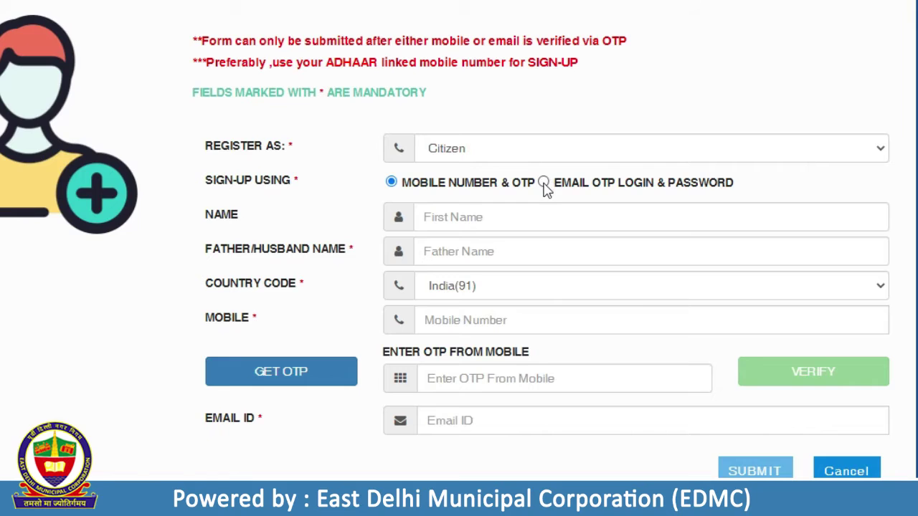
Step: Keep Mobile Number & OTP sign-up and enter the applicant's name, father's name and mobile number
{"action": "left_click", "coordinate": [544, 184]}
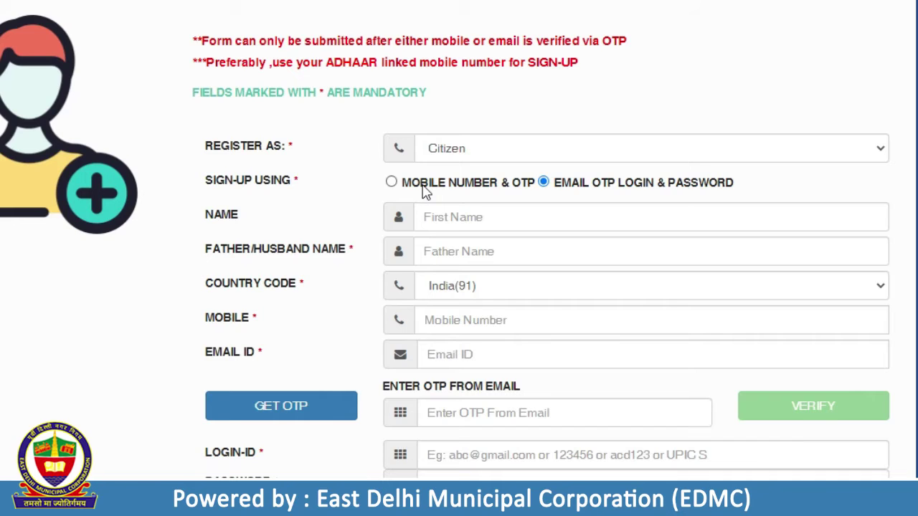
{"action": "left_click", "coordinate": [425, 188]}
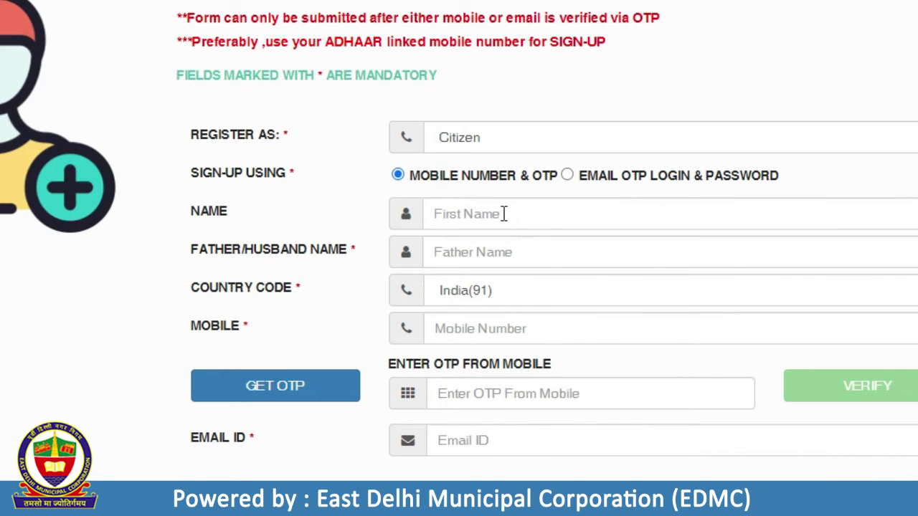
{"action": "left_click", "coordinate": [504, 214]}
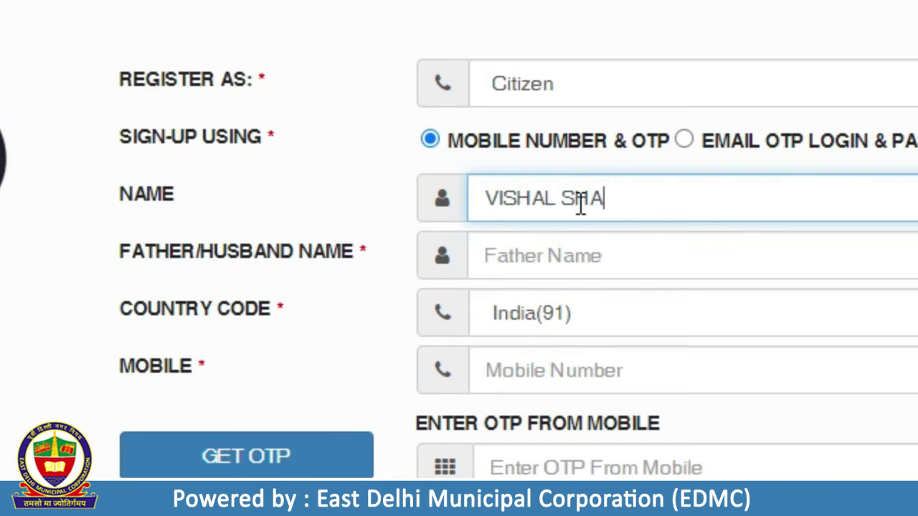
{"action": "left_click", "coordinate": [590, 252]}
{"action": "left_click", "coordinate": [590, 376]}
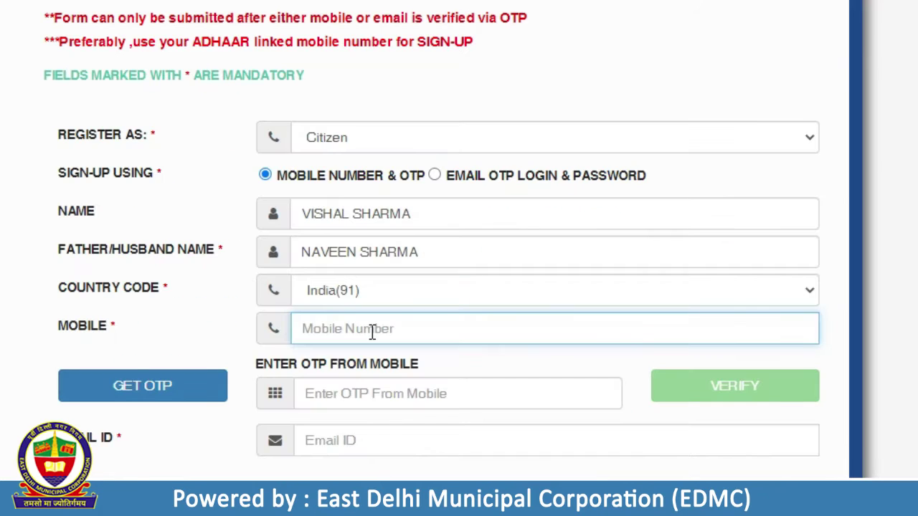
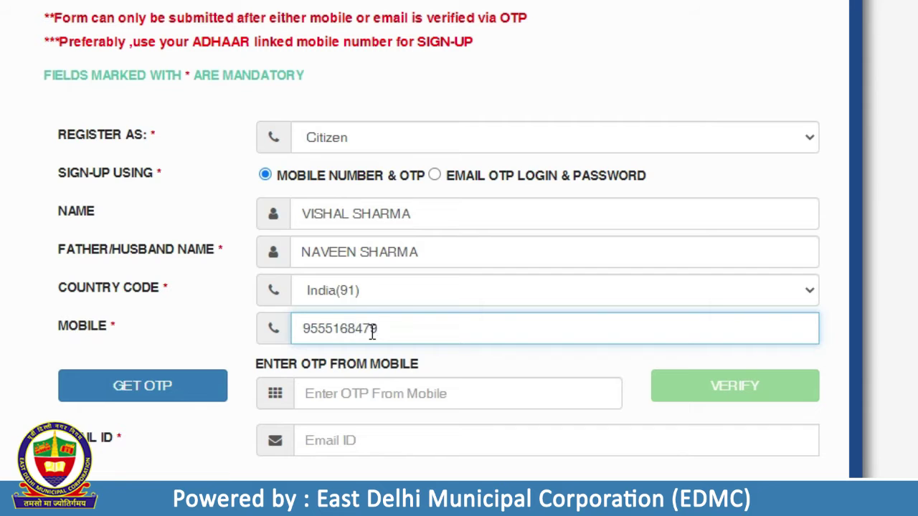
Step: Verify the mobile number with the received OTP and enter the applicant's e-mail address
{"action": "left_click", "coordinate": [137, 398]}
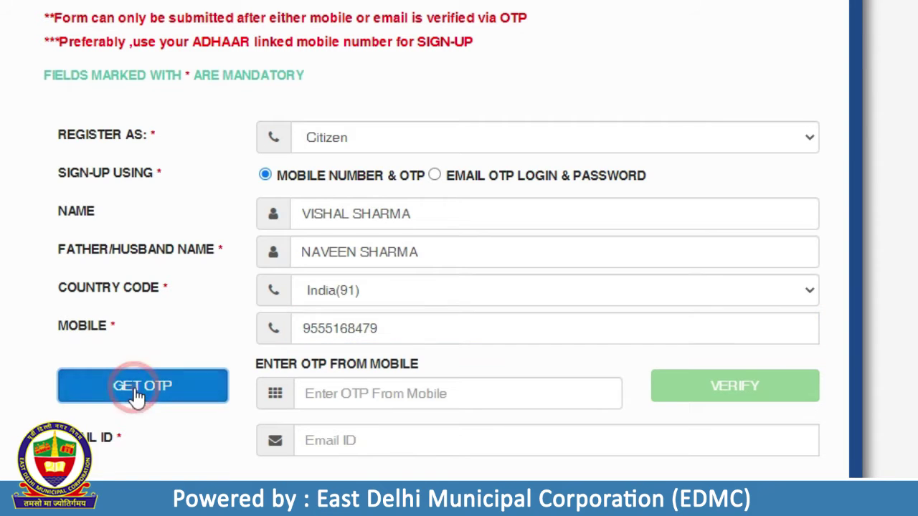
{"action": "left_click", "coordinate": [340, 391]}
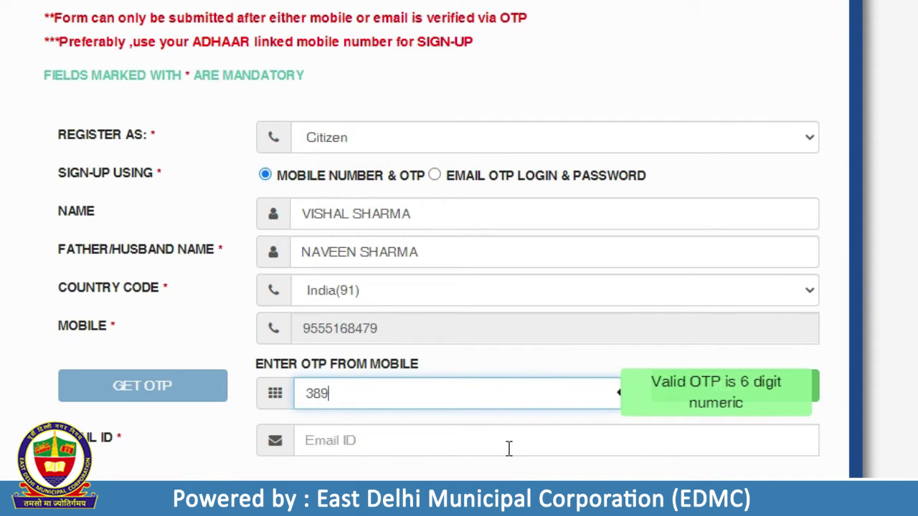
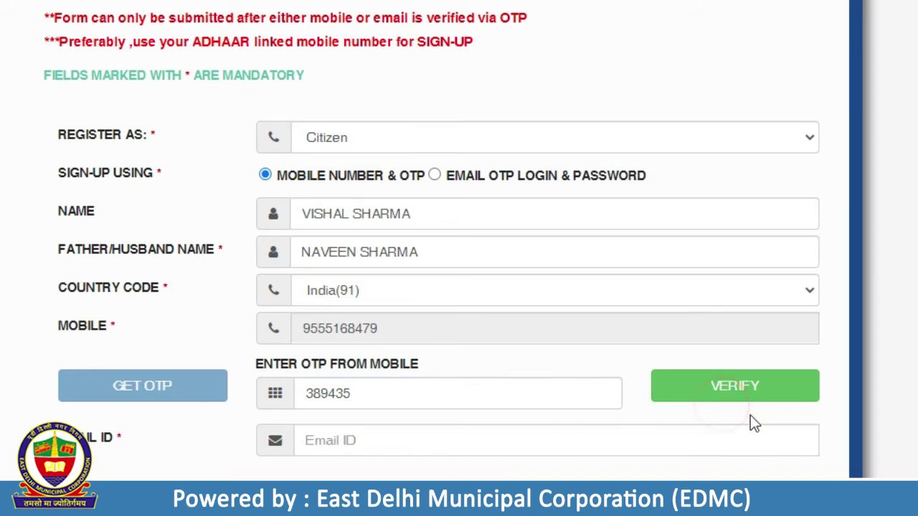
{"action": "left_click", "coordinate": [658, 399]}
{"action": "left_click", "coordinate": [388, 395]}
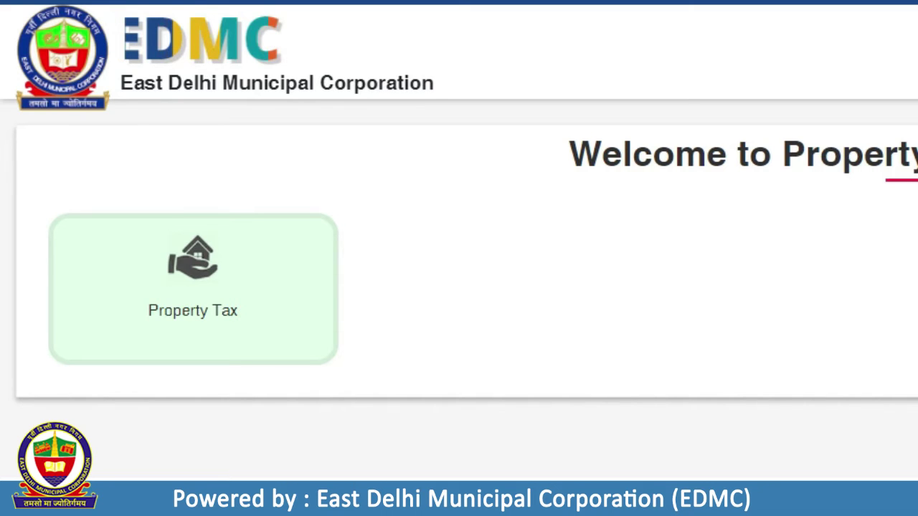
Step: Open the Property Tax card on the welcome page
{"action": "left_click", "coordinate": [218, 286]}
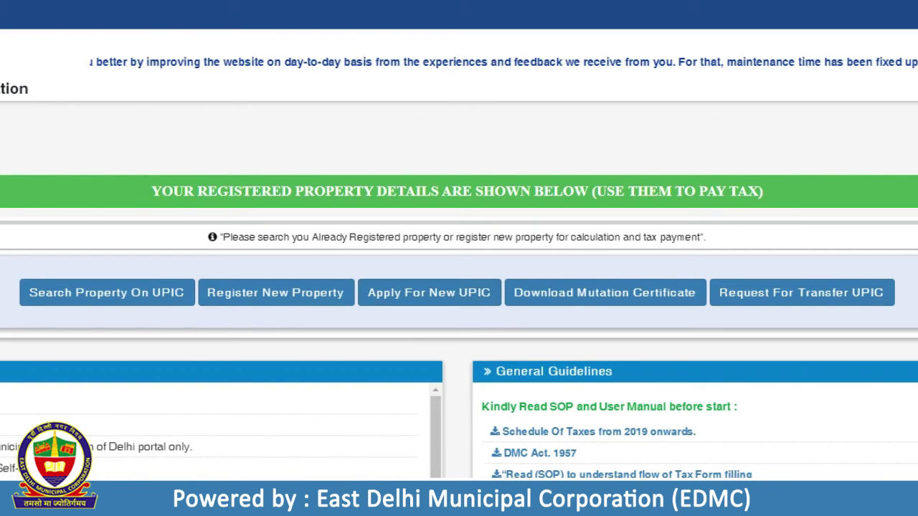
Step: Search for the property by its UPIC number
{"action": "left_click", "coordinate": [117, 296]}
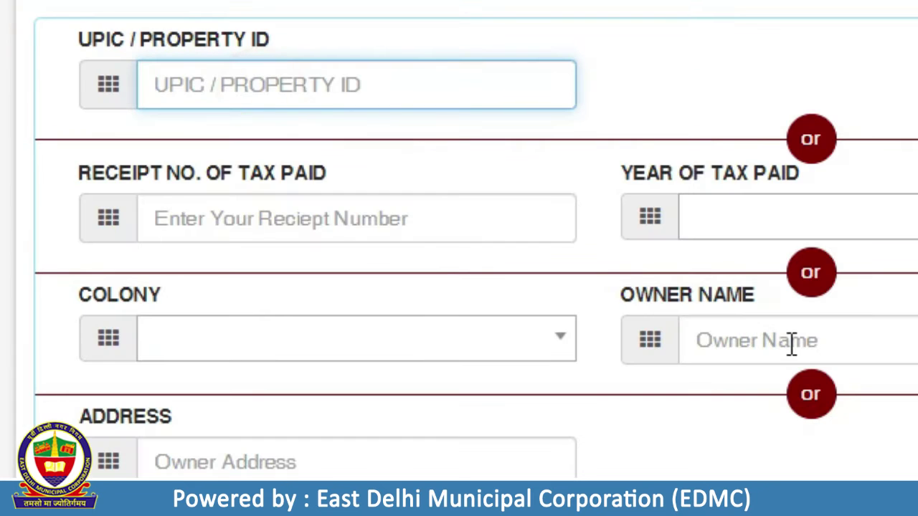
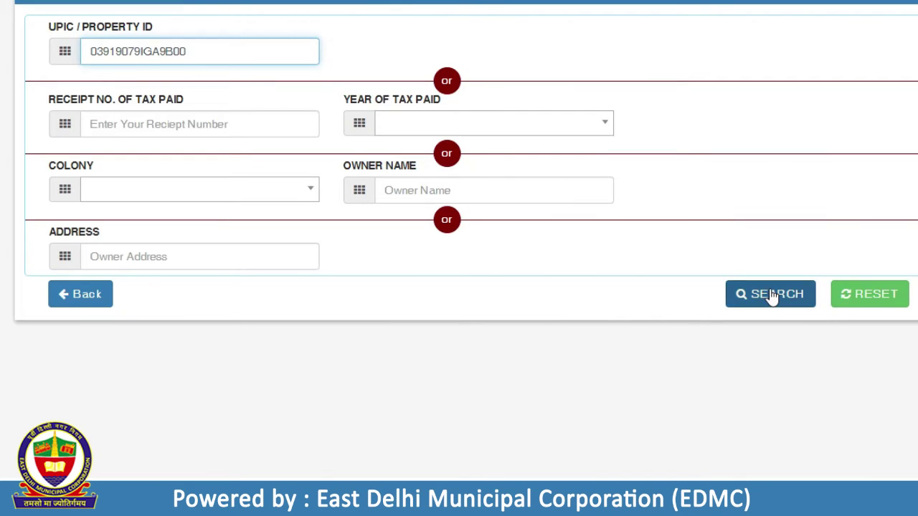
{"action": "left_click", "coordinate": [771, 295]}
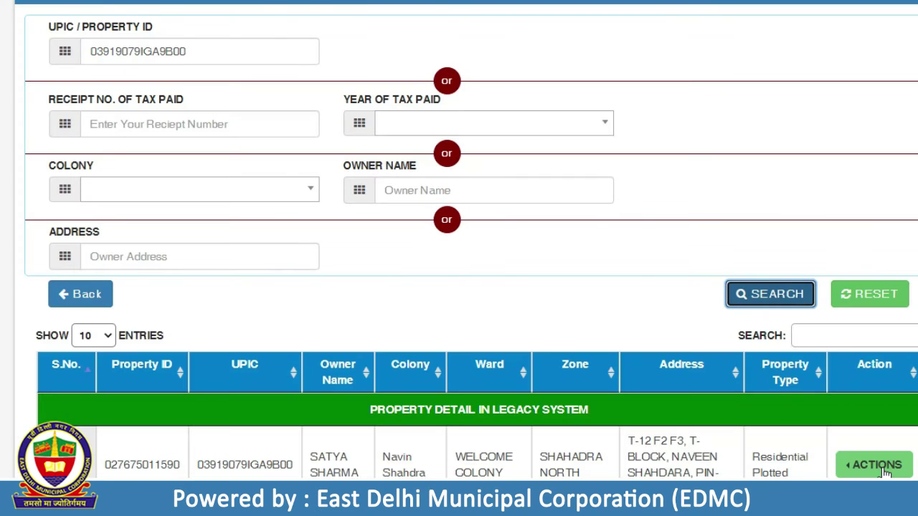
Step: Search instead by the tax receipt number with year of tax paid 2019-2020
{"action": "left_click", "coordinate": [152, 122]}
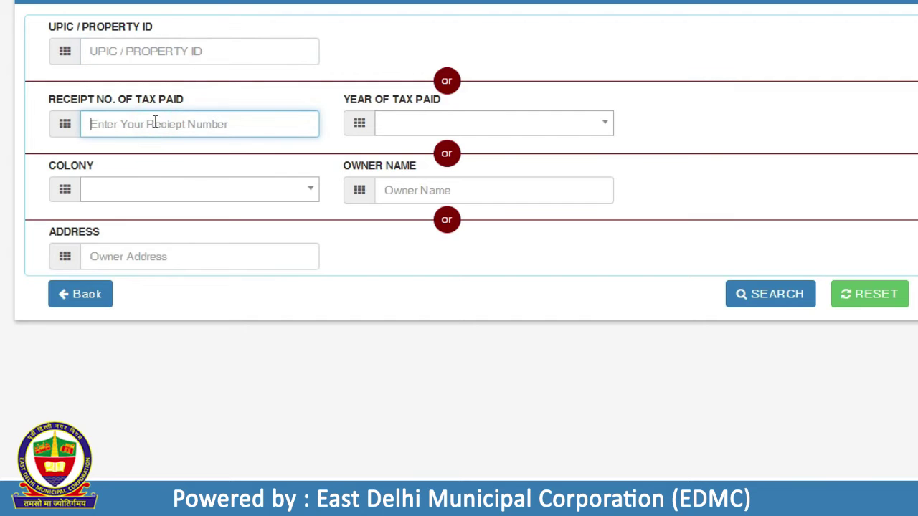
{"action": "left_click", "coordinate": [165, 129]}
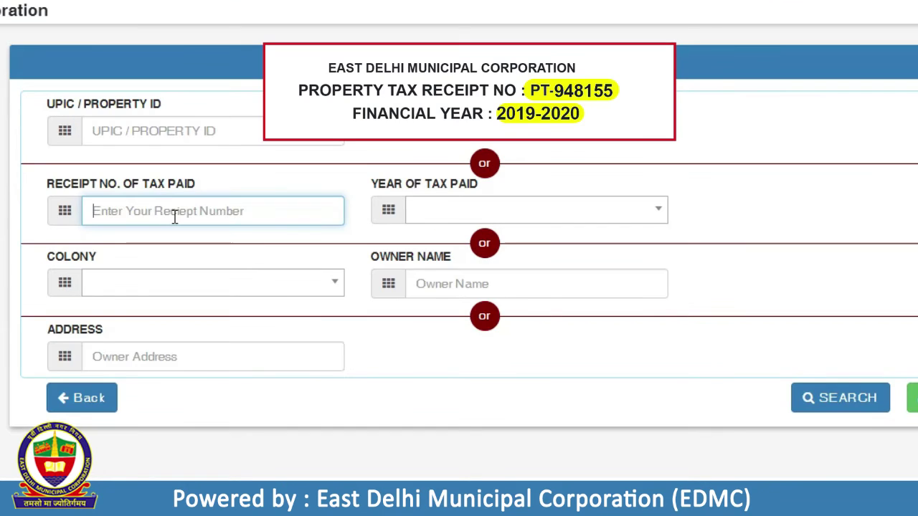
{"action": "left_click", "coordinate": [400, 128]}
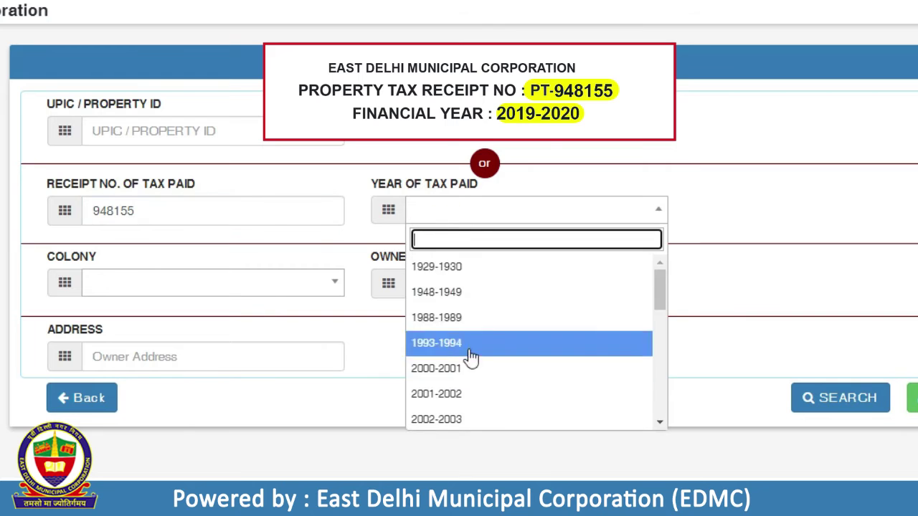
{"action": "scroll", "coordinate": [488, 404], "scroll_direction": "down", "scroll_amount": 5}
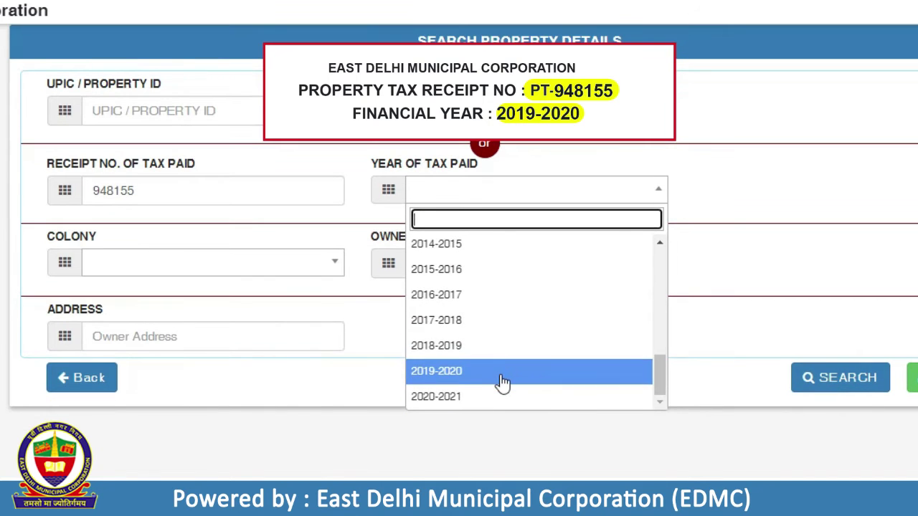
{"action": "left_click", "coordinate": [500, 370]}
{"action": "left_click", "coordinate": [872, 377]}
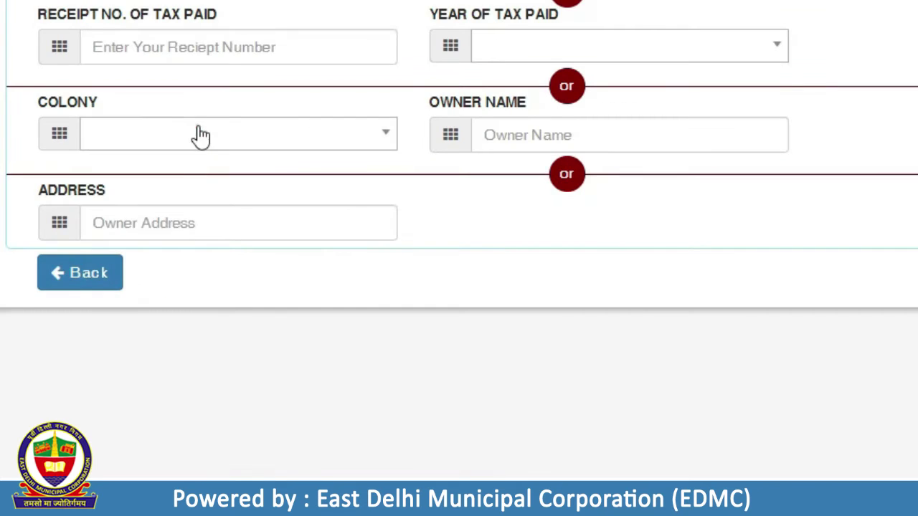
Step: Search by colony Ajit Nagar and owner 'THE OWNER', then start a new UPIC application
{"action": "left_click", "coordinate": [168, 172]}
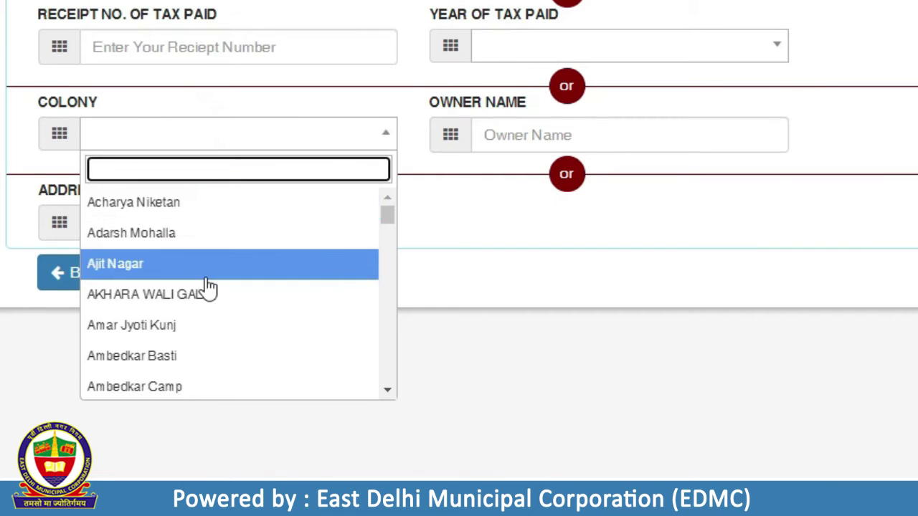
{"action": "left_click", "coordinate": [204, 271]}
{"action": "left_click", "coordinate": [505, 132]}
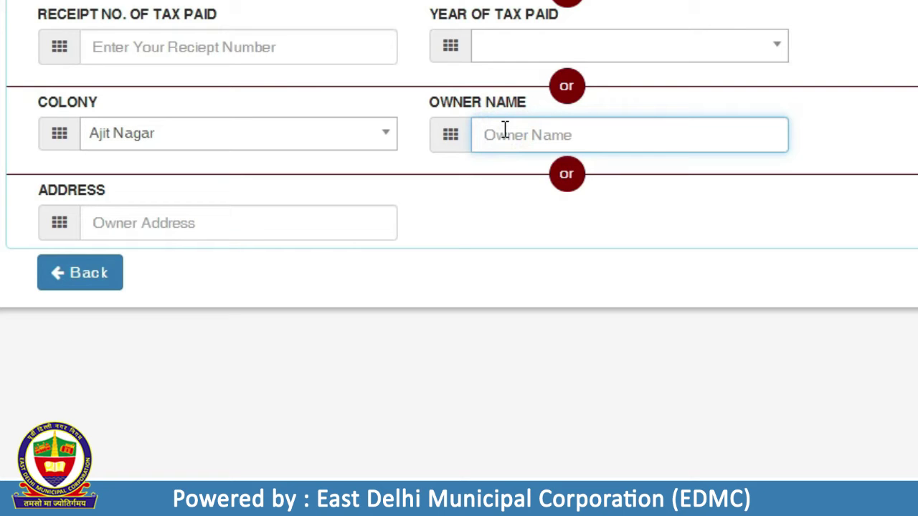
{"action": "type", "text": "THE"}
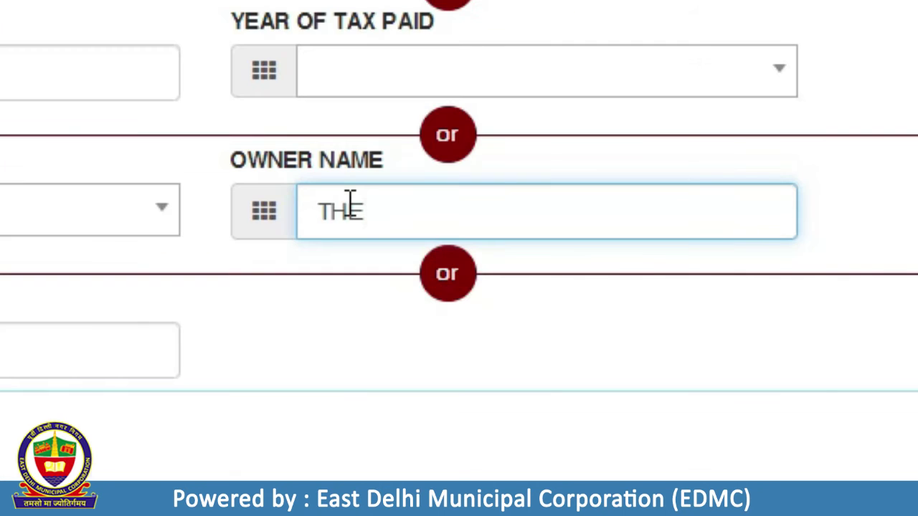
{"action": "type", "text": " OWNER"}
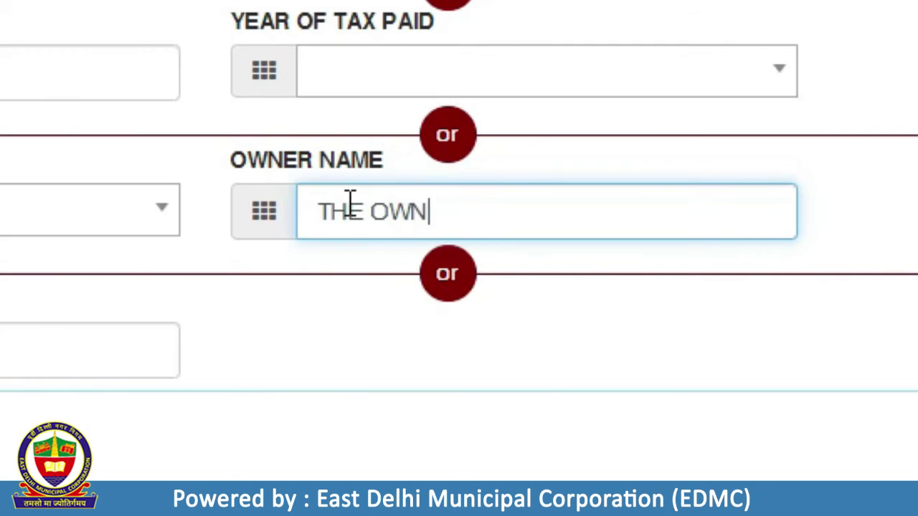
{"action": "left_click", "coordinate": [917, 409]}
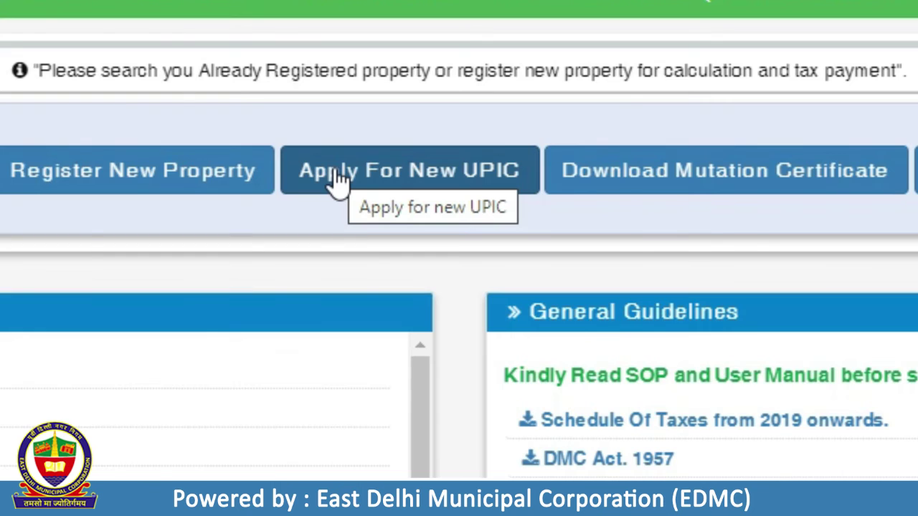
{"action": "left_click", "coordinate": [337, 180]}
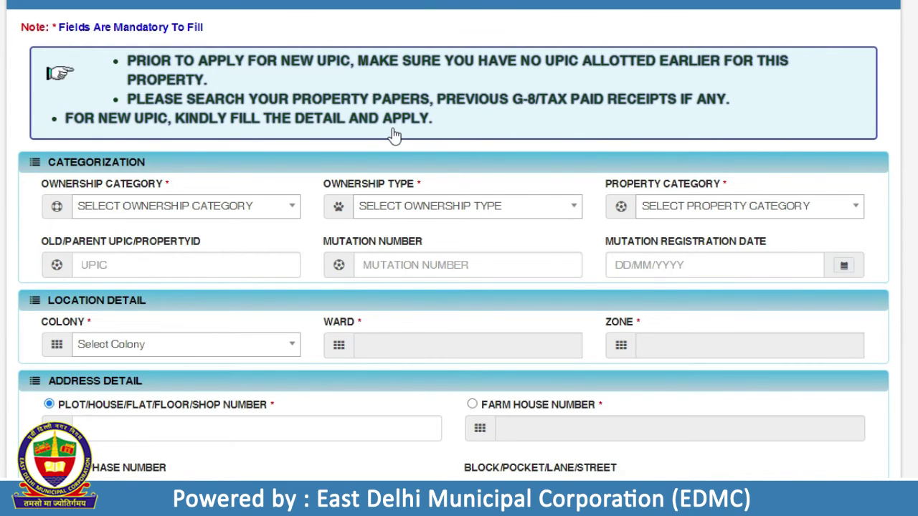
Step: Categorize as INDIVIDUAL, SINGLE OWNER, RESIDENTIAL and choose colony ACHARYA NIKETAN
{"action": "scroll", "coordinate": [393, 135], "scroll_direction": "up", "scroll_amount": 1}
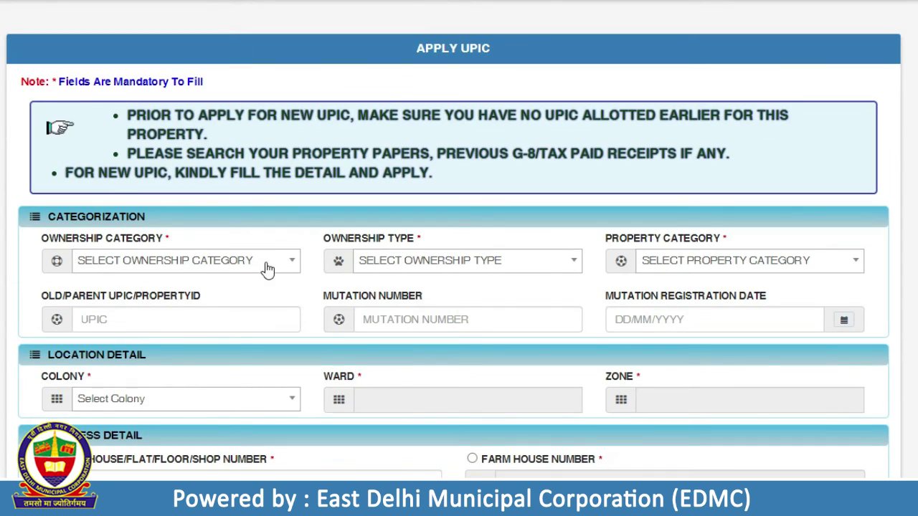
{"action": "left_click", "coordinate": [265, 265]}
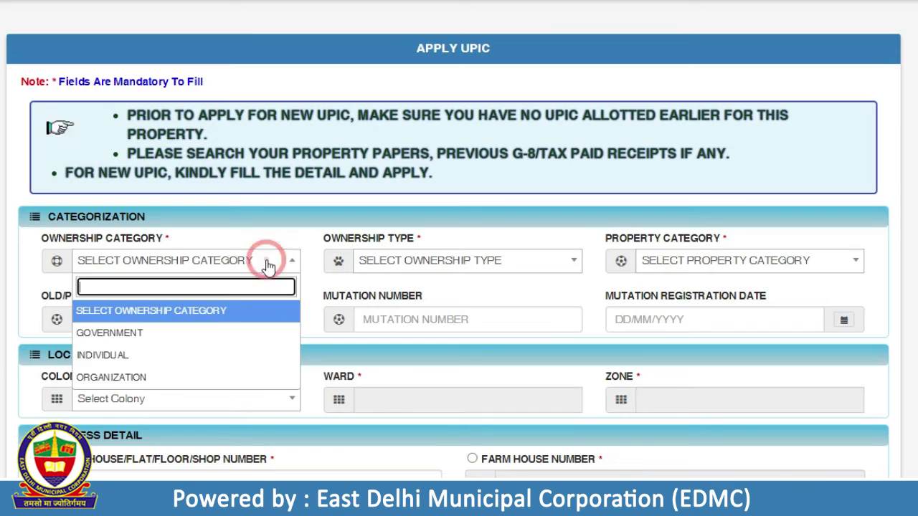
{"action": "left_click", "coordinate": [182, 364]}
{"action": "left_click", "coordinate": [426, 263]}
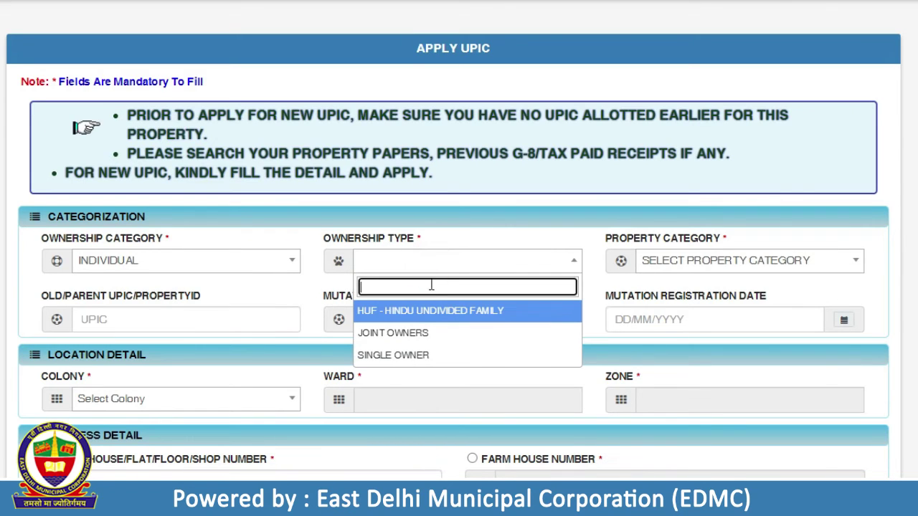
{"action": "left_click", "coordinate": [431, 358]}
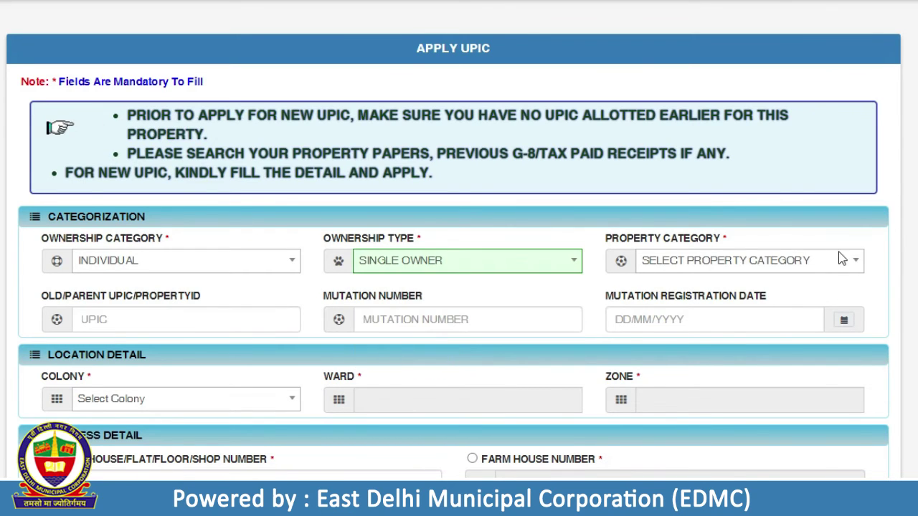
{"action": "left_click", "coordinate": [839, 260]}
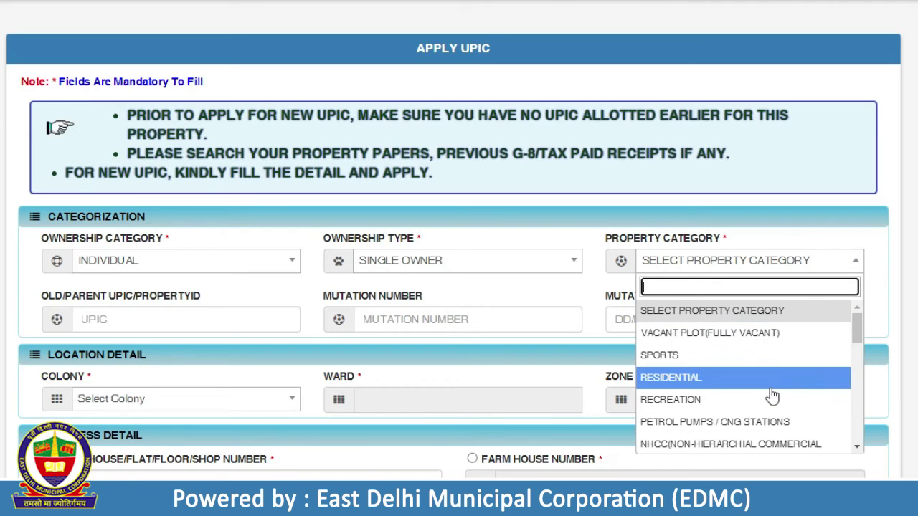
{"action": "mouse_move", "coordinate": [857, 339]}
{"action": "left_mouse_down"}
{"action": "mouse_move", "coordinate": [858, 360]}
{"action": "mouse_move", "coordinate": [857, 330]}
{"action": "left_mouse_up"}
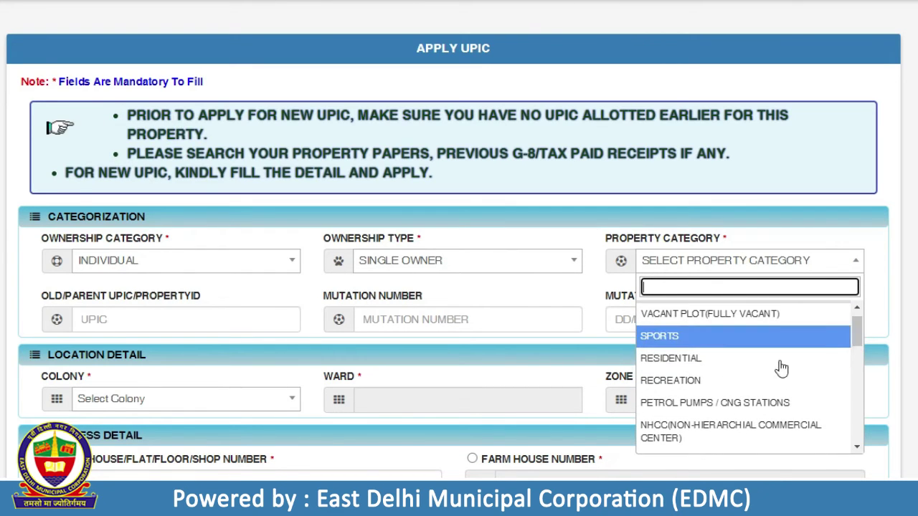
{"action": "left_click", "coordinate": [689, 369]}
{"action": "scroll", "coordinate": [430, 287], "scroll_direction": "down", "scroll_amount": 2}
{"action": "left_click", "coordinate": [172, 247]}
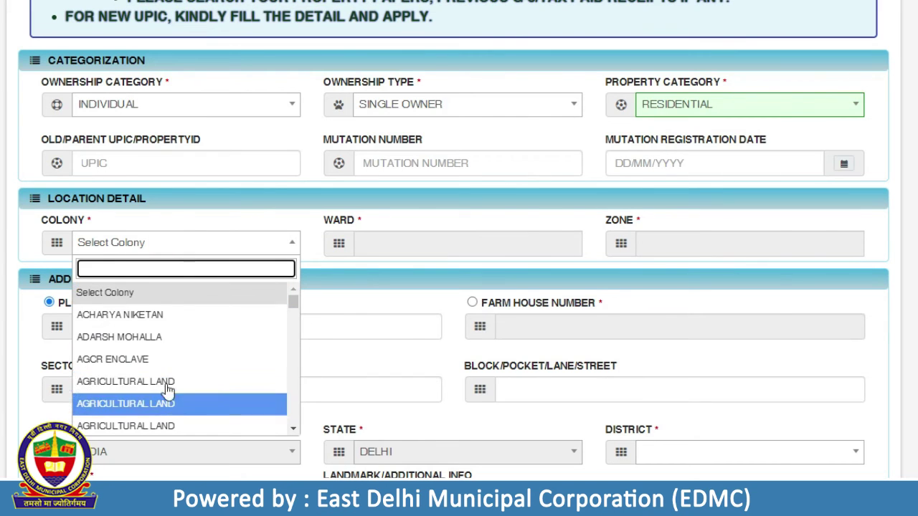
{"action": "left_click", "coordinate": [164, 317]}
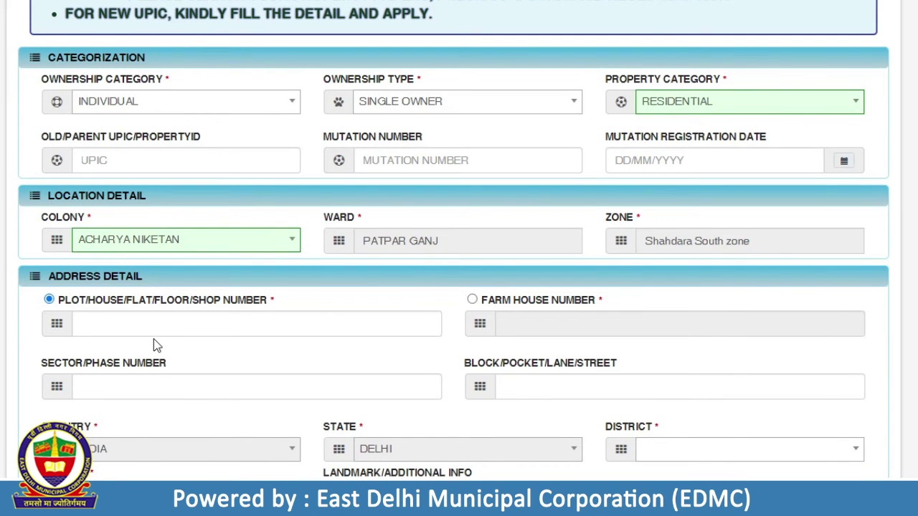
Step: Enter the plot/house number with its floor in the Address Detail section
{"action": "left_click", "coordinate": [138, 327]}
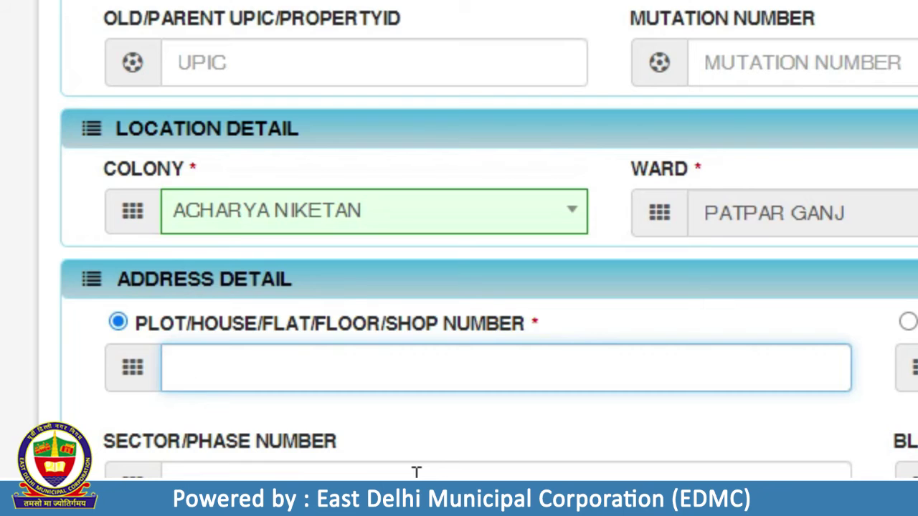
{"action": "type", "text": "Ground Flo"}
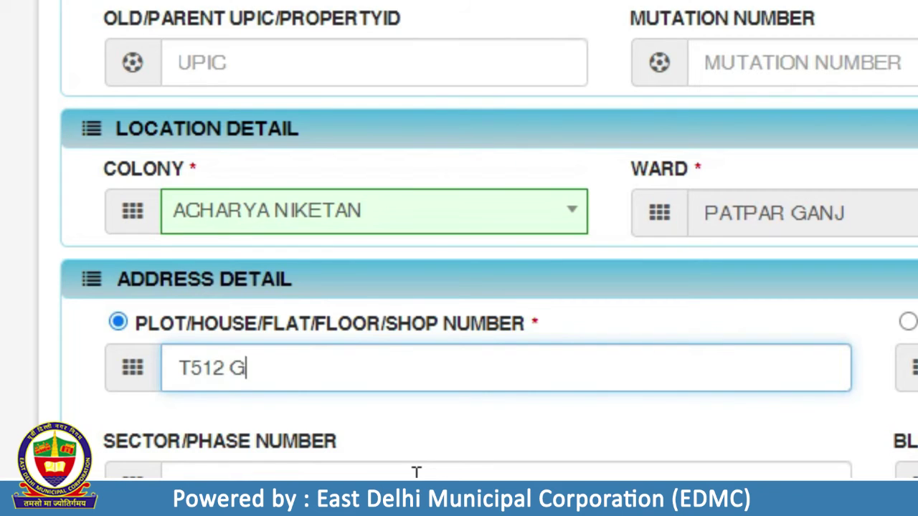
{"action": "key", "text": "BackSpace"}
{"action": "key", "text": "BackSpace"}
{"action": "key", "text": "BackSpace"}
{"action": "key", "text": "BackSpace"}
{"action": "key", "text": "BackSpace"}
{"action": "key", "text": "BackSpace"}
{"action": "key", "text": "BackSpace"}
{"action": "key", "text": "BackSpace"}
{"action": "key", "text": "BackSpace"}
{"action": "key", "text": "BackSpace"}
{"action": "type", "text": "1st Floor"}
{"action": "key", "text": "BackSpace"}
{"action": "key", "text": "BackSpace"}
{"action": "key", "text": "BackSpace"}
{"action": "key", "text": "BackSpace"}
{"action": "key", "text": "BackSpace"}
{"action": "key", "text": "BackSpace"}
{"action": "key", "text": "BackSpace"}
{"action": "key", "text": "BackSpace"}
{"action": "key", "text": "BackSpace"}
{"action": "type", "text": "2nd Floor"}
Step: Fill in the sector/phase, block/street and pincode of the property address
{"action": "left_click", "coordinate": [415, 472]}
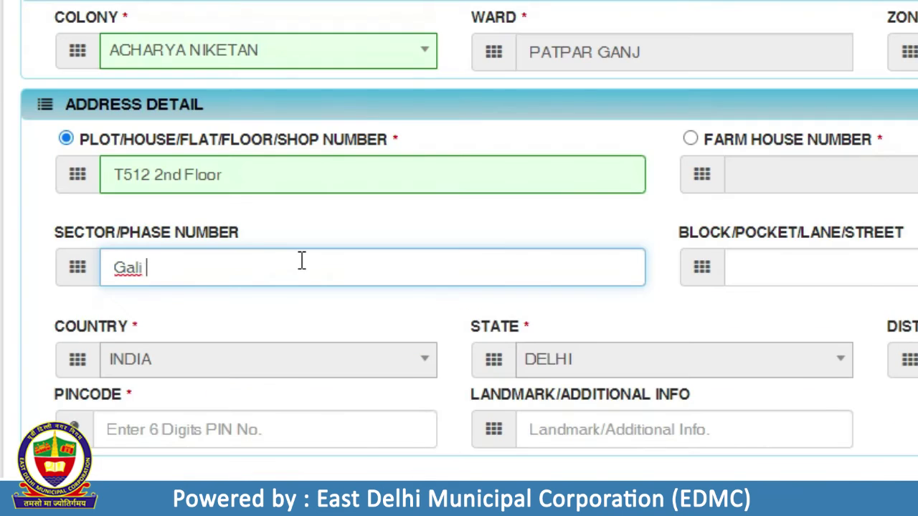
{"action": "left_click", "coordinate": [759, 275]}
{"action": "type", "text": "Sec 05"}
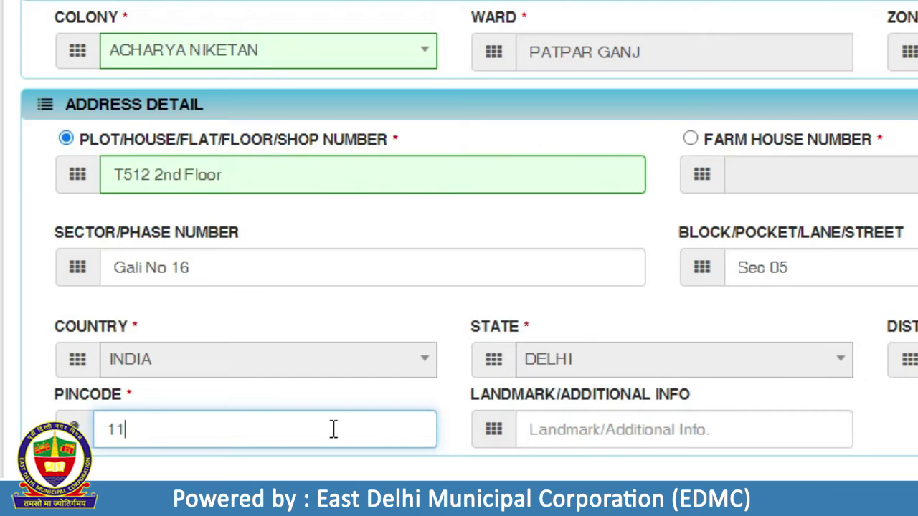
{"action": "type", "text": "000"}
{"action": "key", "text": "BackSpace"}
{"action": "type", "text": "92"}
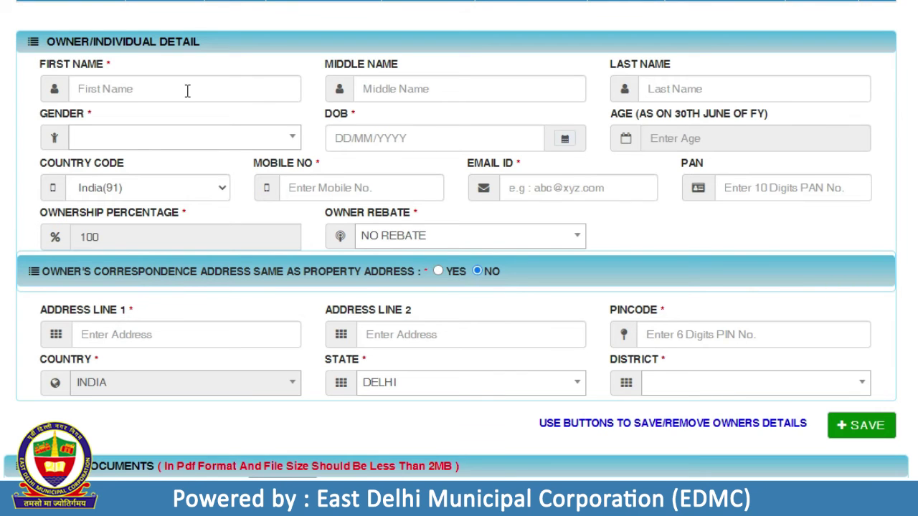
Step: Enter the owner's first, middle and last names, gender MALE and date of birth
{"action": "left_click", "coordinate": [187, 89]}
{"action": "left_click", "coordinate": [512, 92]}
{"action": "left_click", "coordinate": [713, 84]}
{"action": "left_click", "coordinate": [175, 142]}
{"action": "left_click", "coordinate": [86, 189]}
{"action": "left_click", "coordinate": [431, 138]}
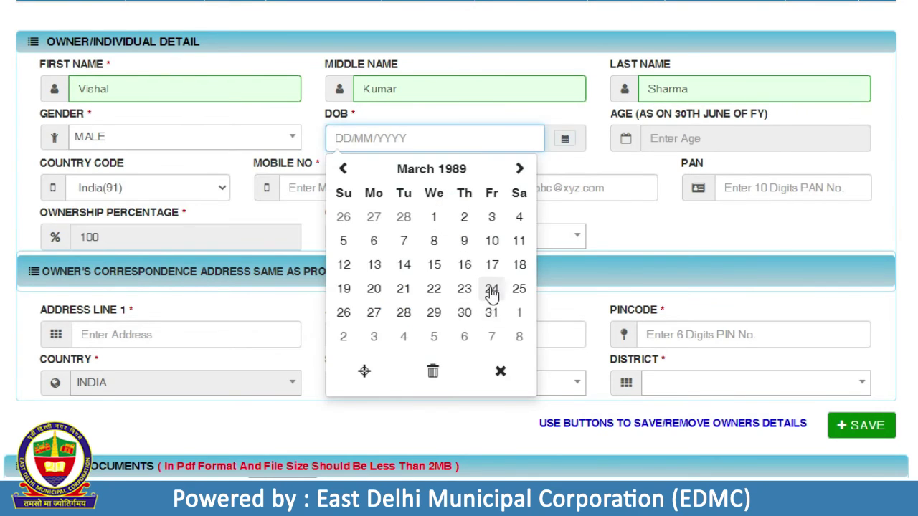
{"action": "left_click", "coordinate": [492, 289]}
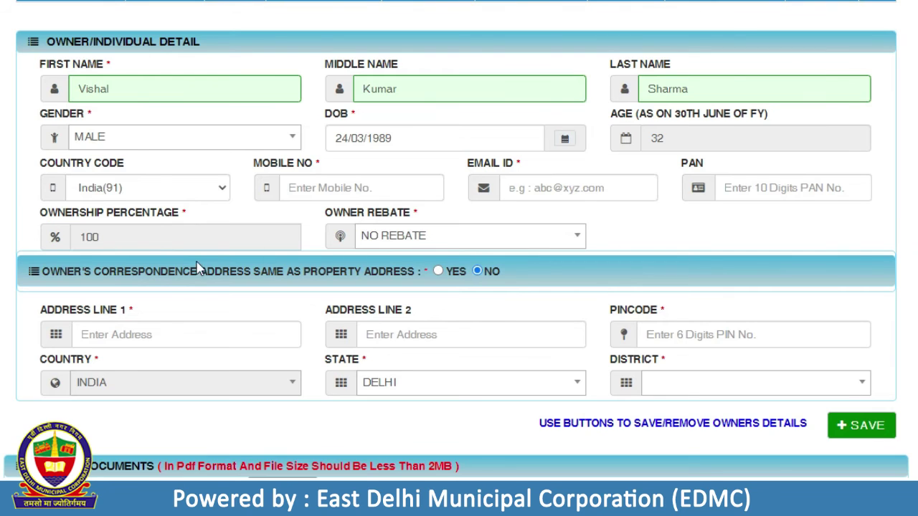
Step: Reuse the property address for correspondence, save the owner and submit the application
{"action": "left_click", "coordinate": [438, 272]}
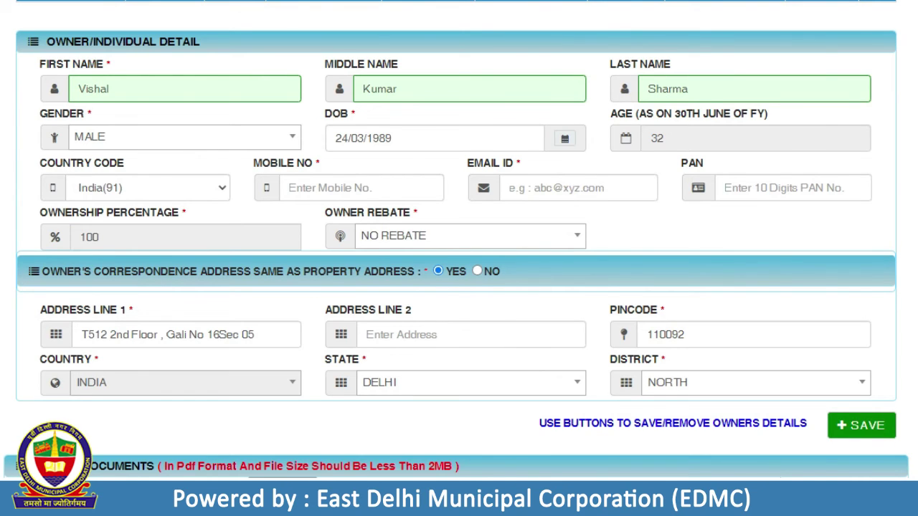
{"action": "left_click", "coordinate": [862, 428]}
{"action": "left_click", "coordinate": [871, 461]}
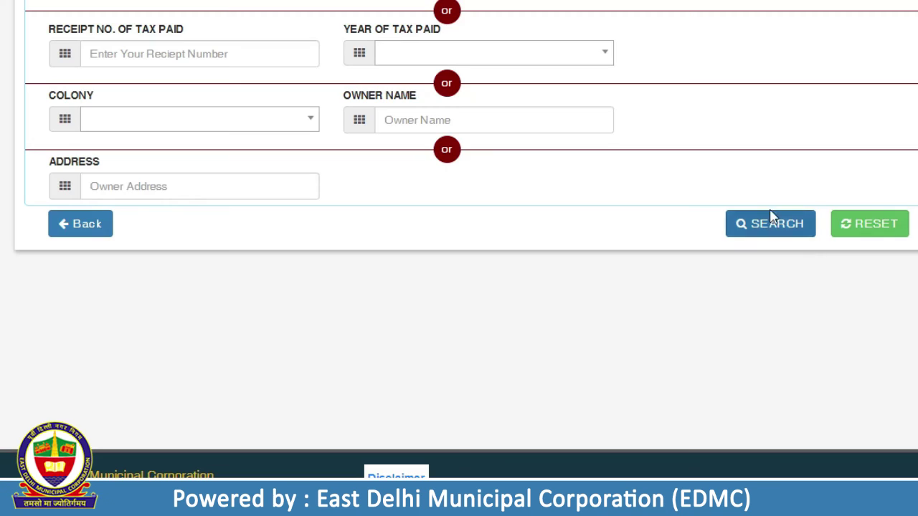
Step: Search the registered property, open its tax return and review UPIC, owner, address and colony
{"action": "left_click", "coordinate": [772, 223]}
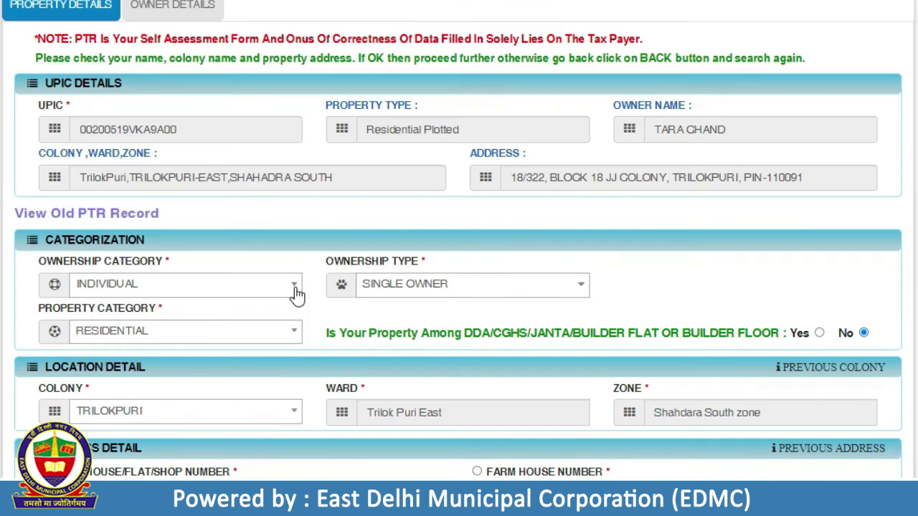
{"action": "left_click", "coordinate": [294, 284]}
{"action": "left_click", "coordinate": [294, 284]}
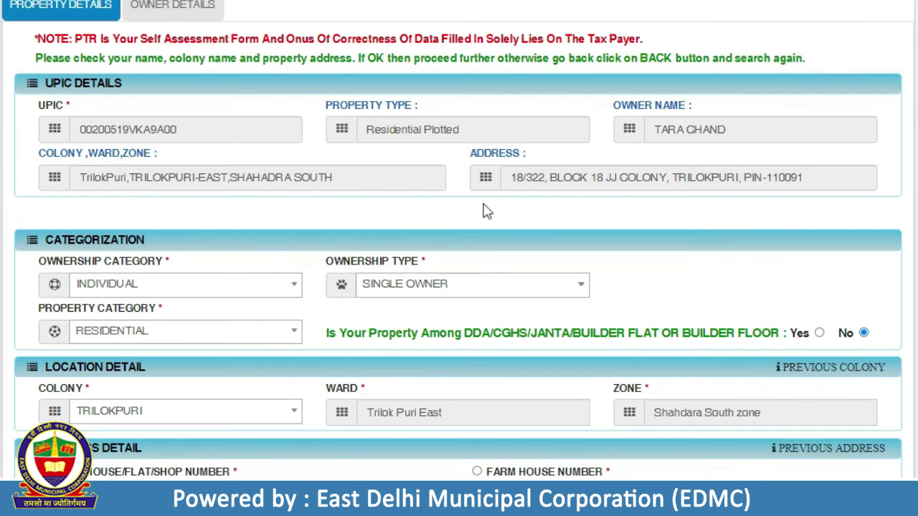
{"action": "left_click", "coordinate": [241, 132]}
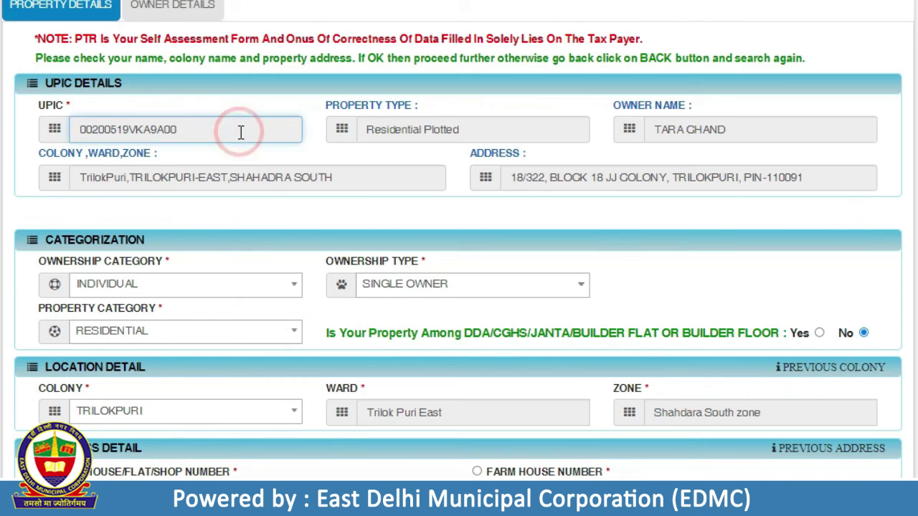
{"action": "left_click", "coordinate": [750, 129]}
{"action": "left_click", "coordinate": [694, 177]}
{"action": "left_click", "coordinate": [351, 179]}
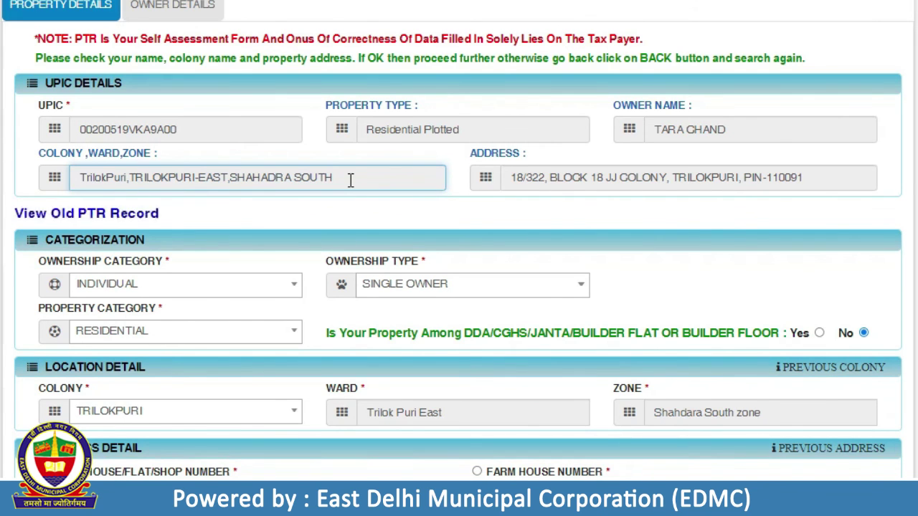
Step: Confirm INDIVIDUAL, SINGLE OWNER, RESIDENTIAL and the colony, then go to owner details
{"action": "left_click", "coordinate": [193, 283]}
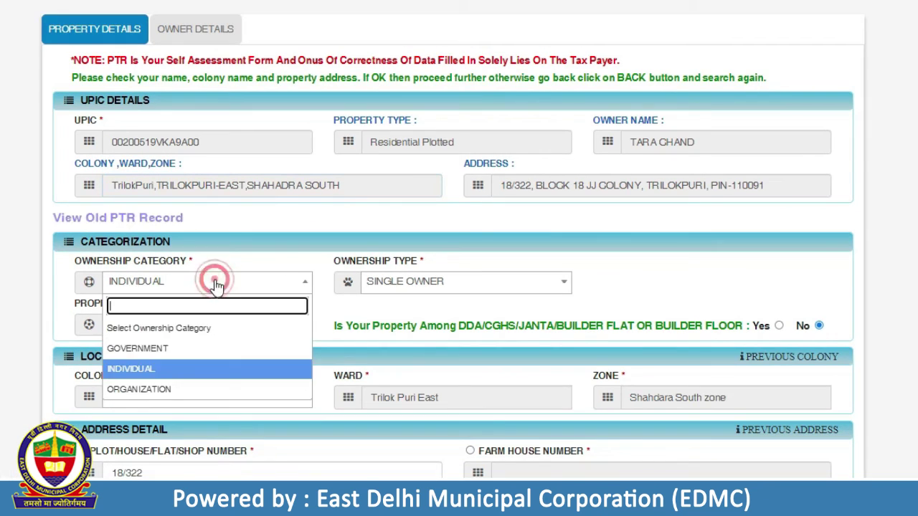
{"action": "left_click", "coordinate": [145, 383]}
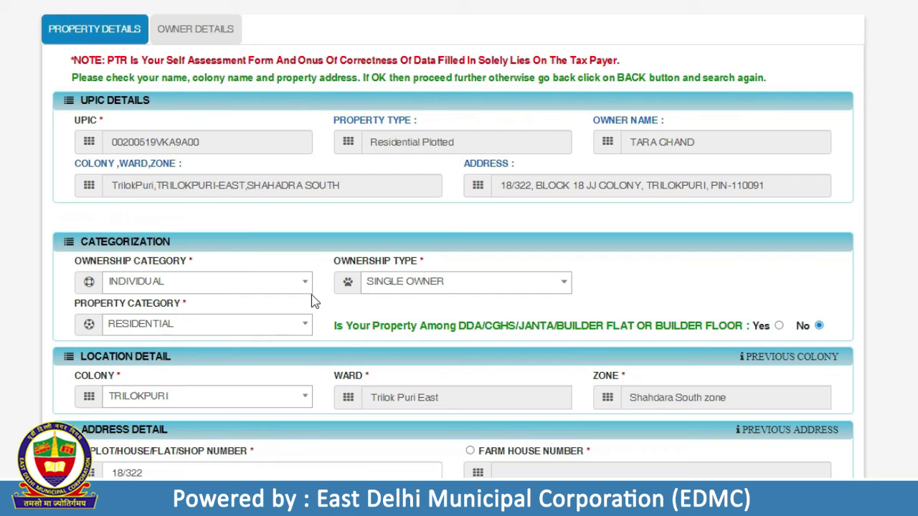
{"action": "left_click", "coordinate": [445, 283]}
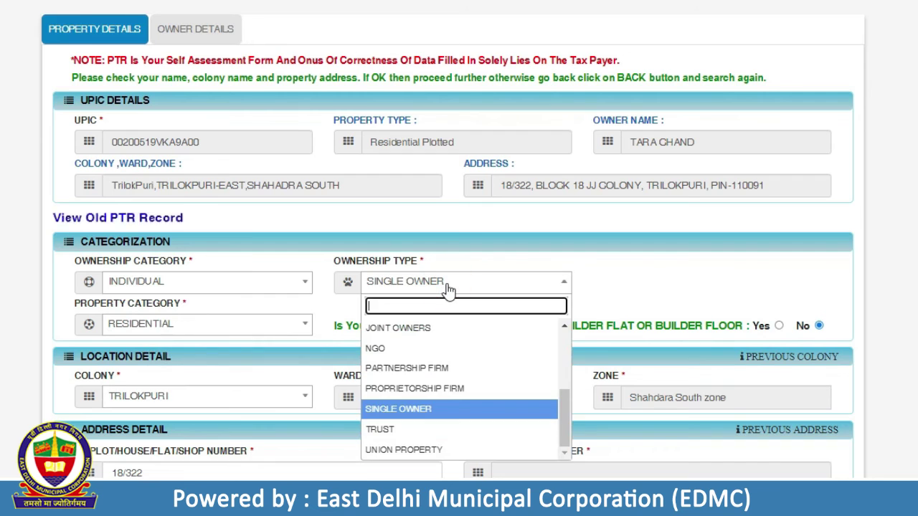
{"action": "left_click", "coordinate": [445, 283]}
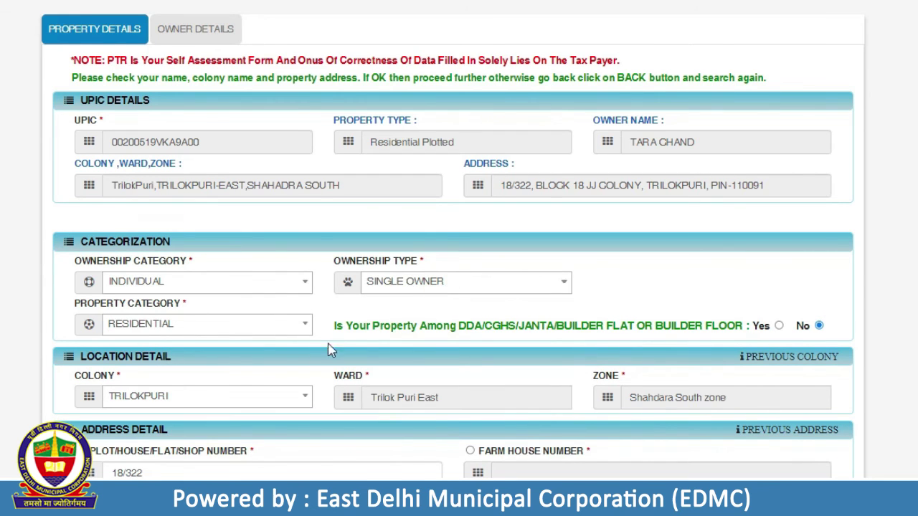
{"action": "left_click", "coordinate": [282, 327]}
{"action": "left_click", "coordinate": [282, 327]}
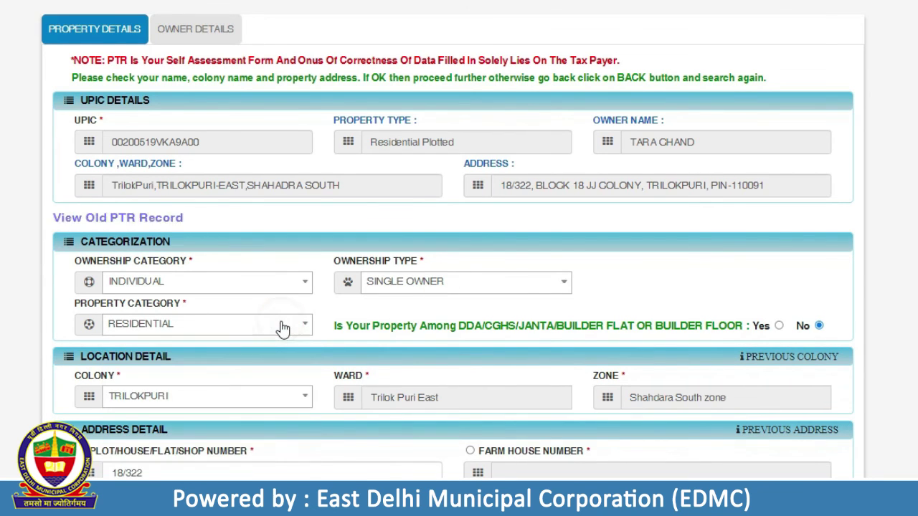
{"action": "left_click", "coordinate": [256, 401]}
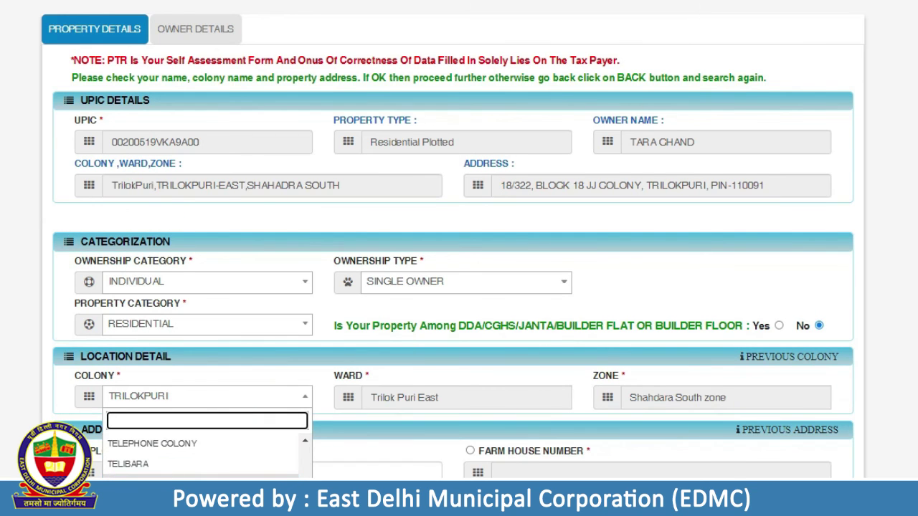
{"action": "left_click", "coordinate": [219, 447]}
{"action": "left_click", "coordinate": [195, 29]}
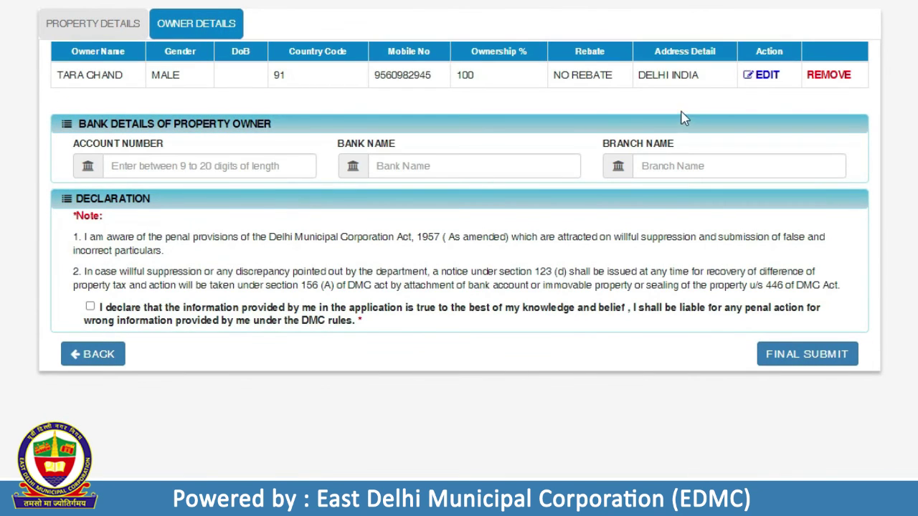
Step: Edit the listed owner's details in the property tax return
{"action": "left_click", "coordinate": [766, 76]}
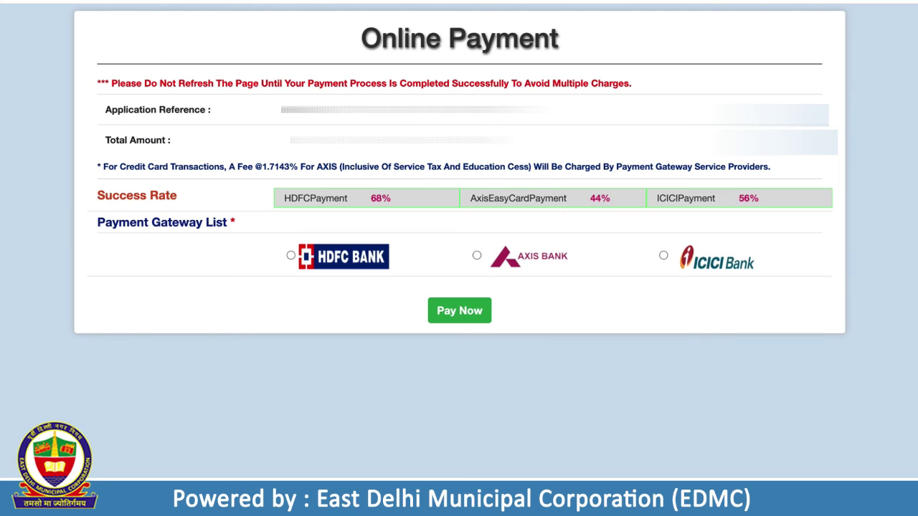
Step: Select HDFC Bank as the payment gateway and proceed with Pay Now
{"action": "left_click", "coordinate": [290, 256]}
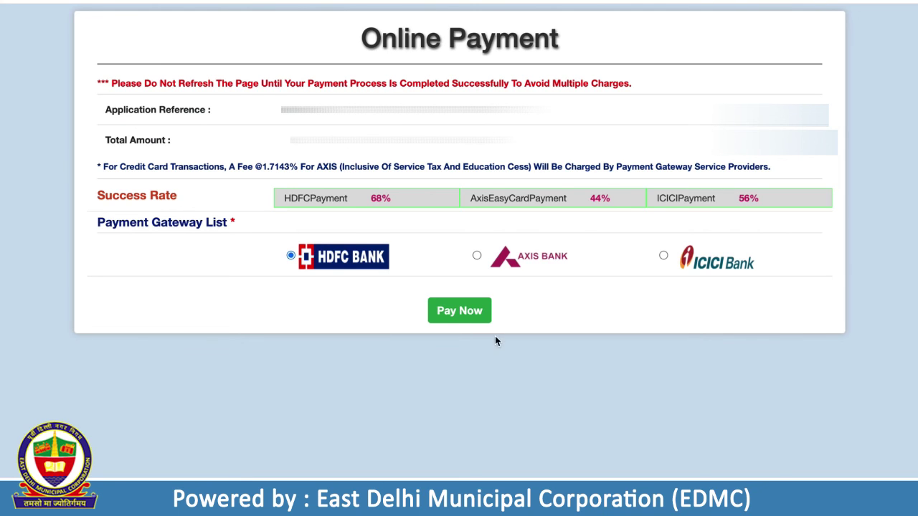
{"action": "left_click", "coordinate": [455, 314]}
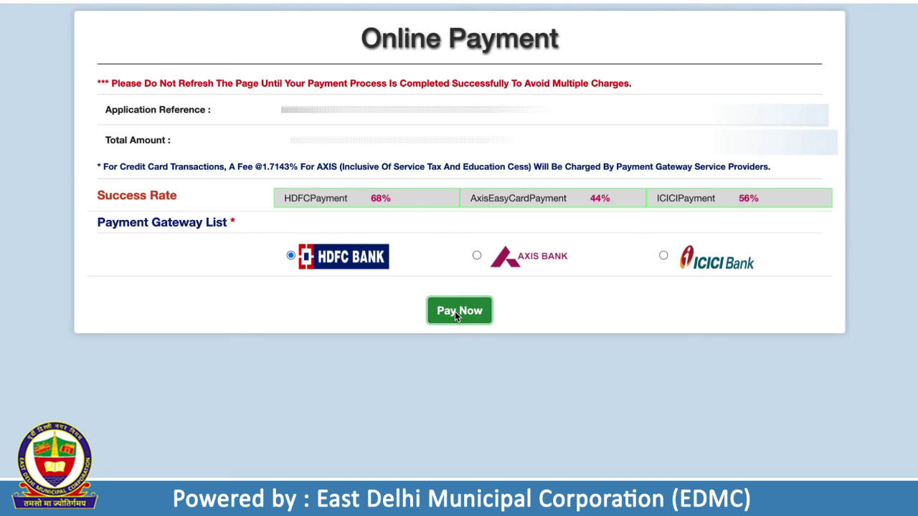